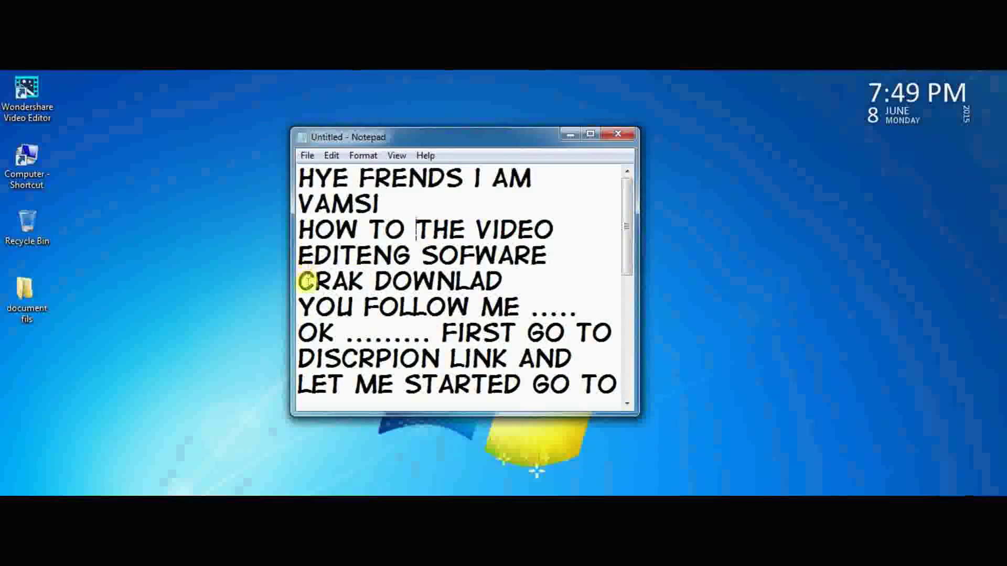
- Remove the words "TO" and "THE" from the "HOW TO THE VIDEO" line of the note
drag(392, 229, 363, 230)
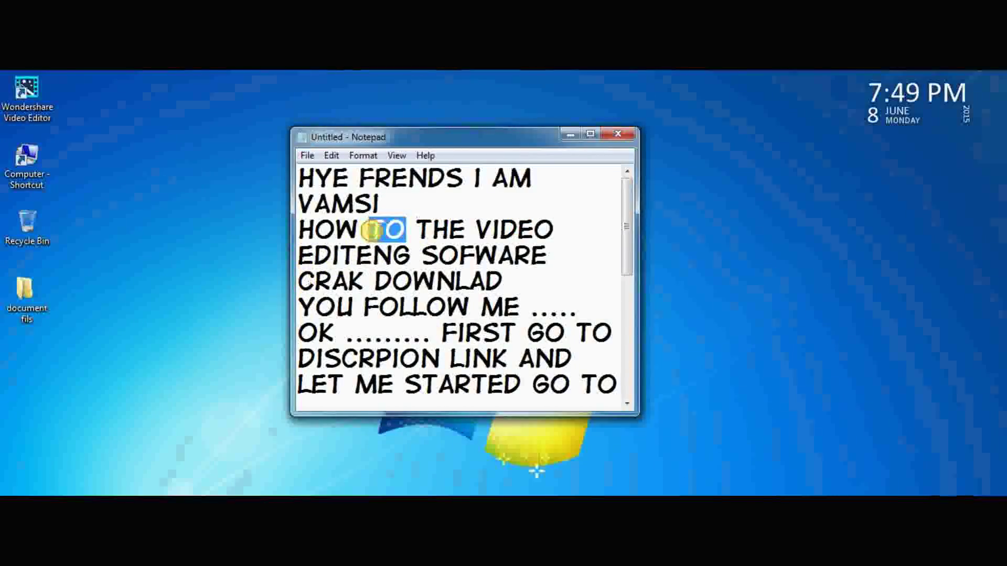
key(BackSpace)
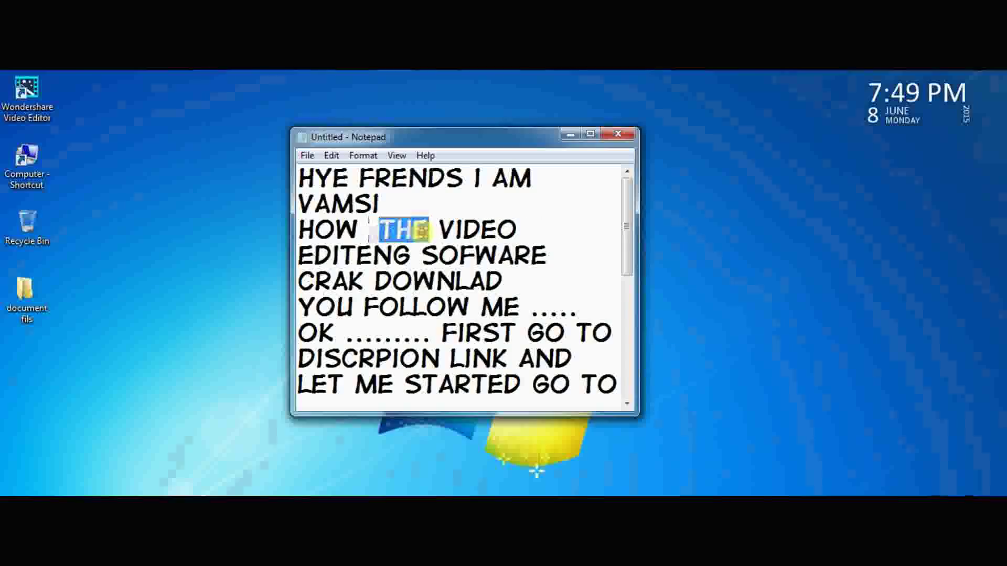
key(BackSpace)
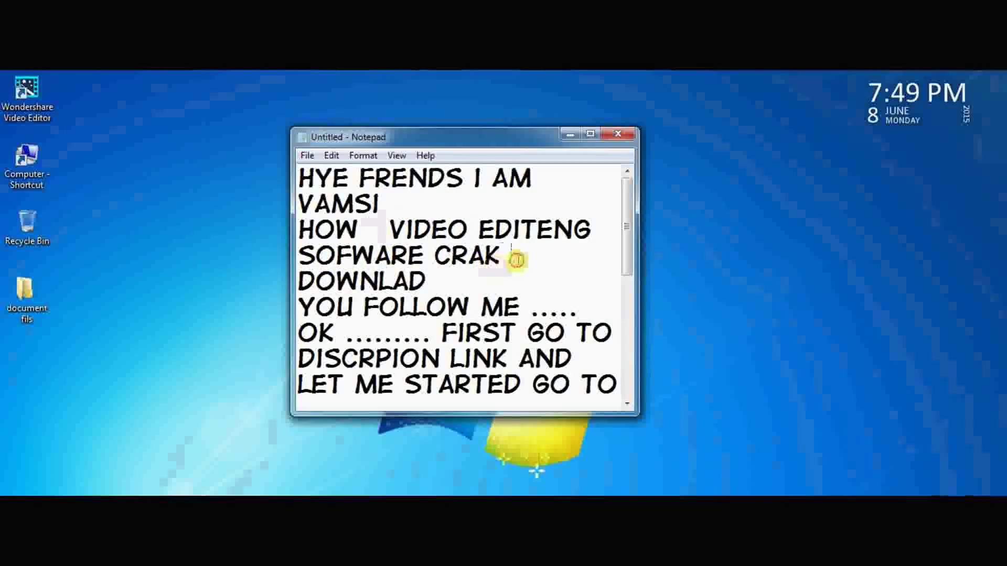
- Read through the note from the video editing software line to the subscribe request, highlighting passages along the way, and minimize it
drag(516, 259, 479, 281)
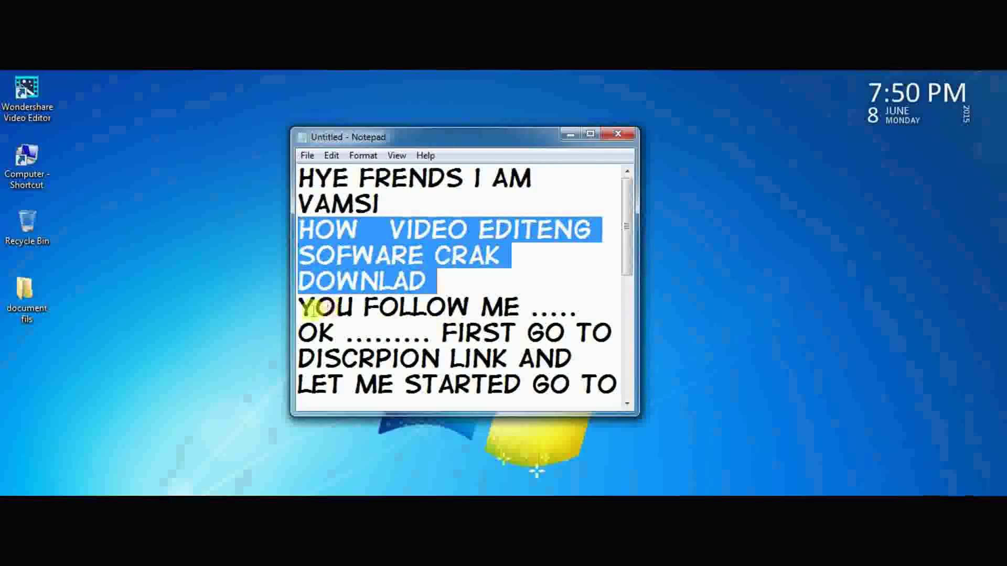
drag(315, 310, 519, 313)
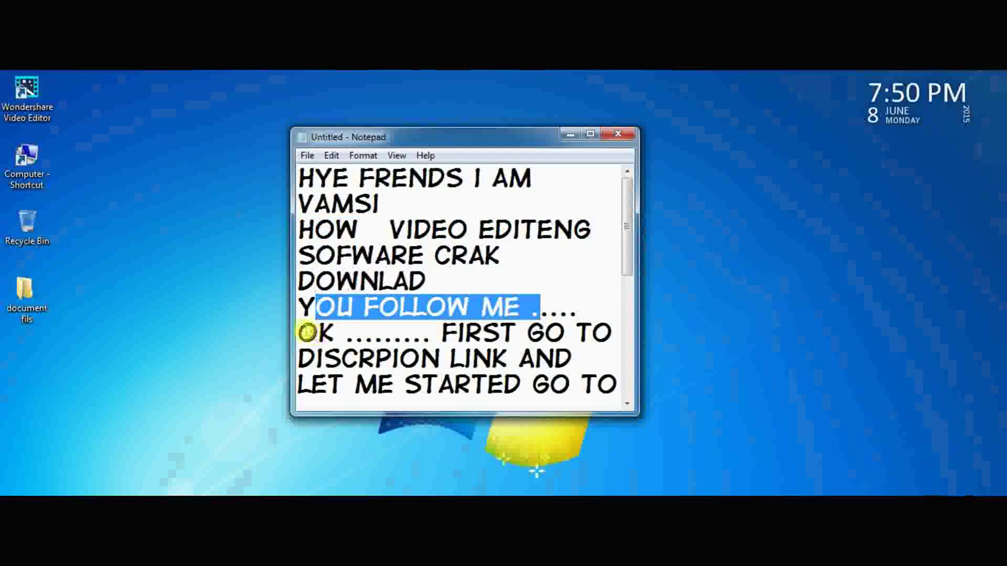
drag(307, 332, 608, 331)
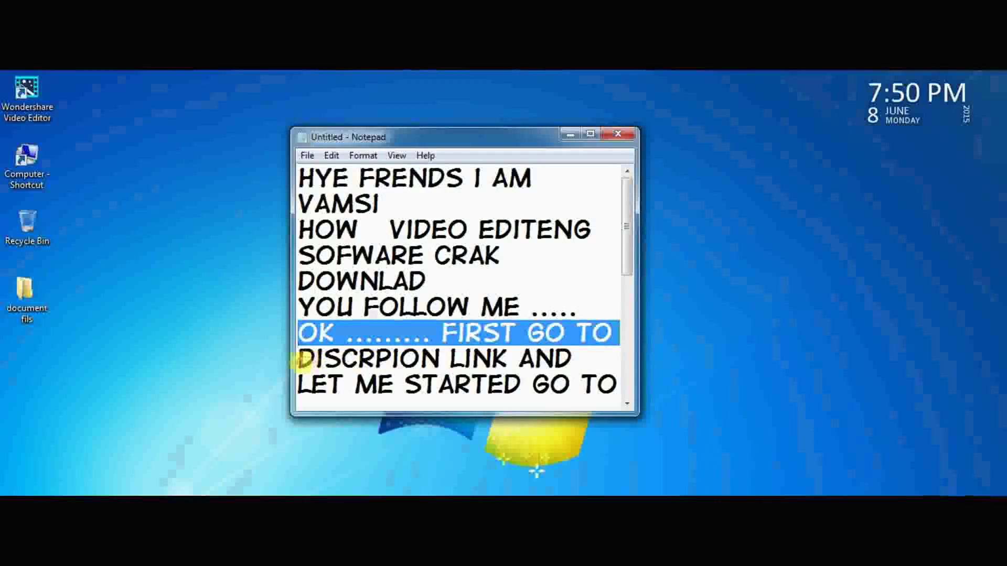
drag(303, 360, 611, 381)
scroll(574, 356, down, 1)
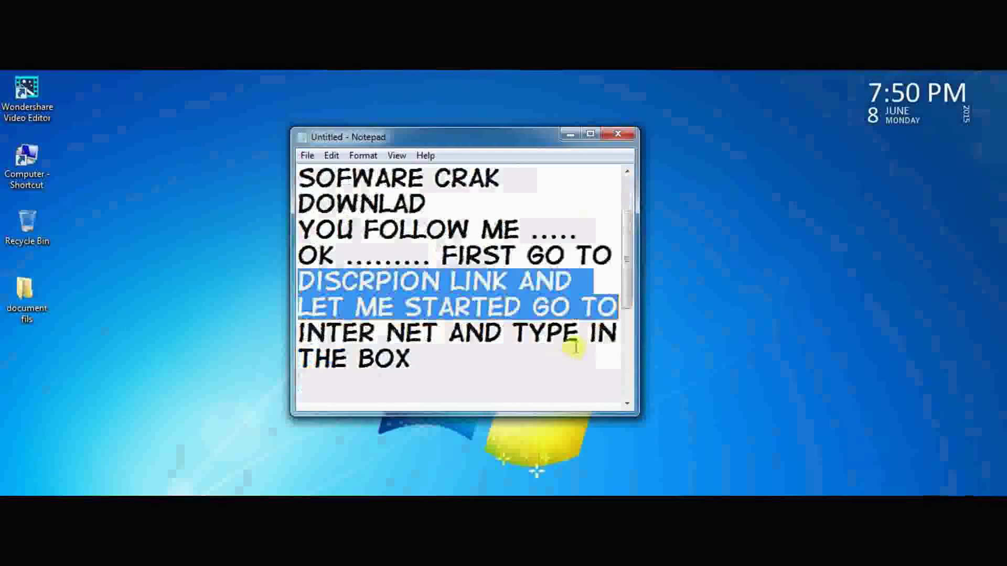
click(304, 333)
drag(305, 333, 618, 337)
drag(300, 360, 454, 360)
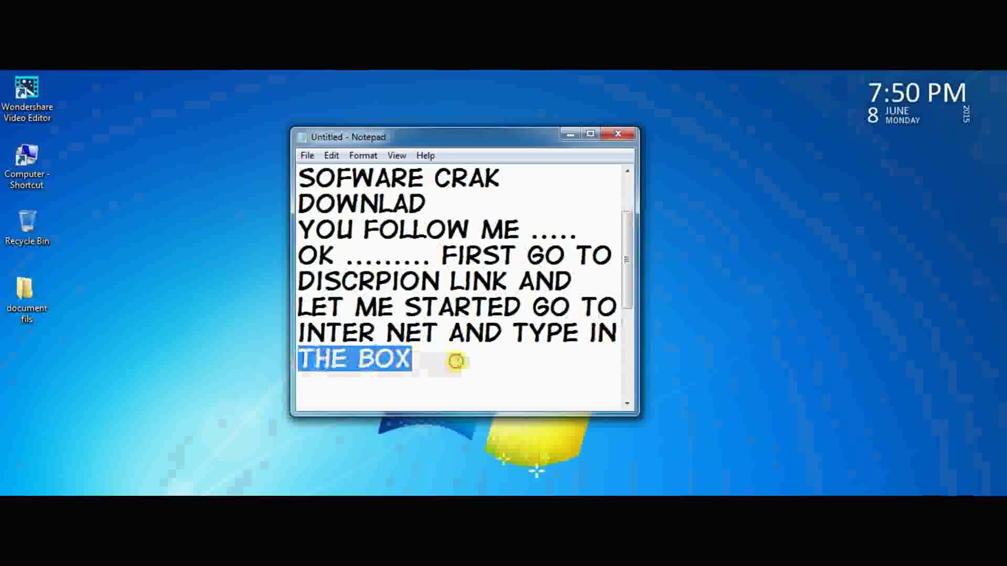
scroll(458, 366, down, 3)
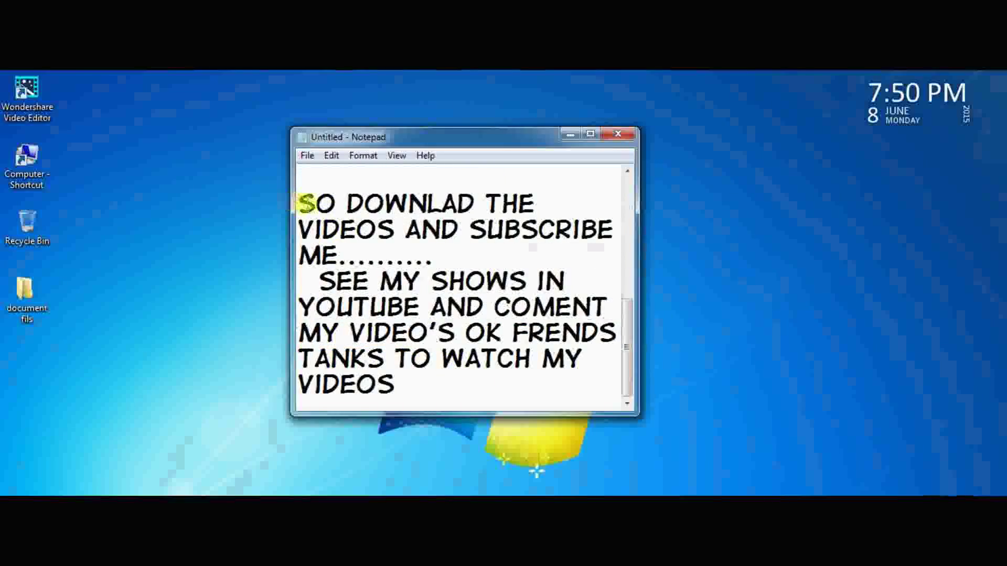
scroll(404, 225, up, 2)
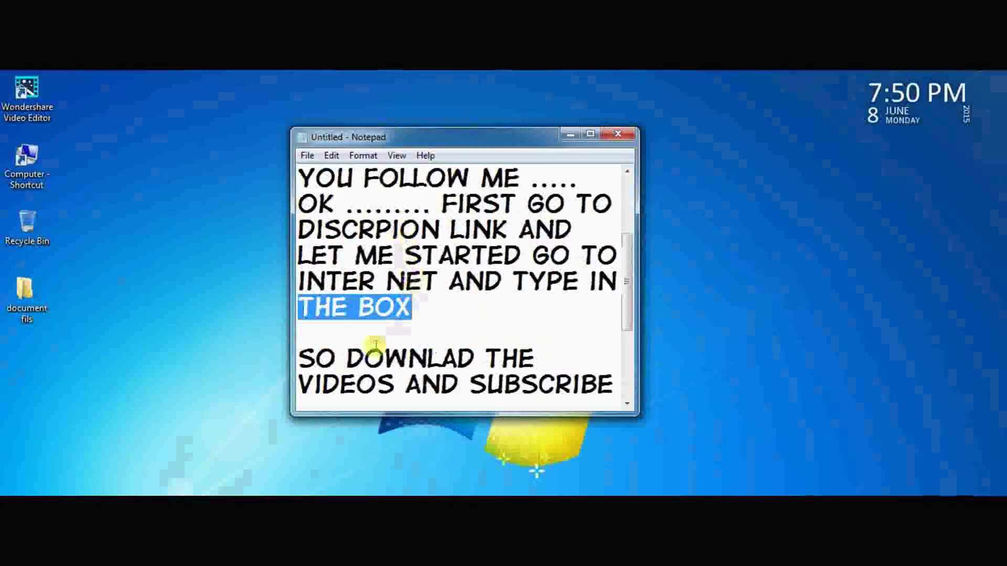
drag(303, 358, 577, 353)
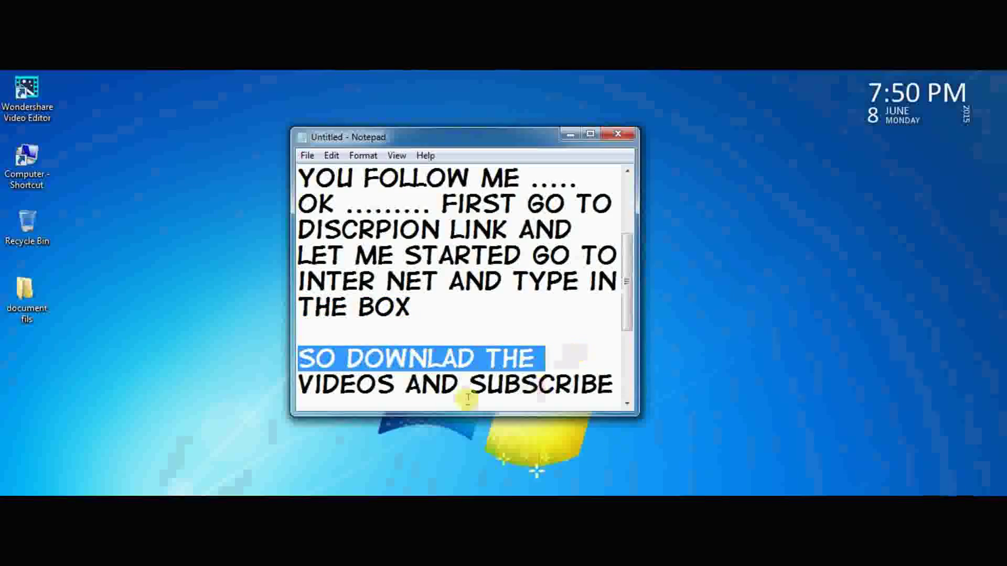
click(568, 332)
scroll(564, 333, up, 1)
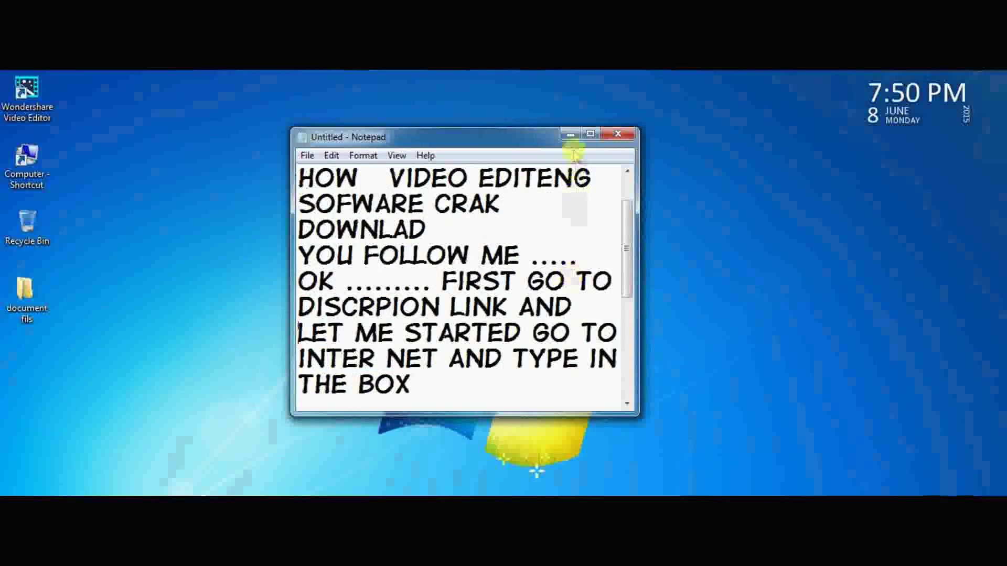
click(570, 135)
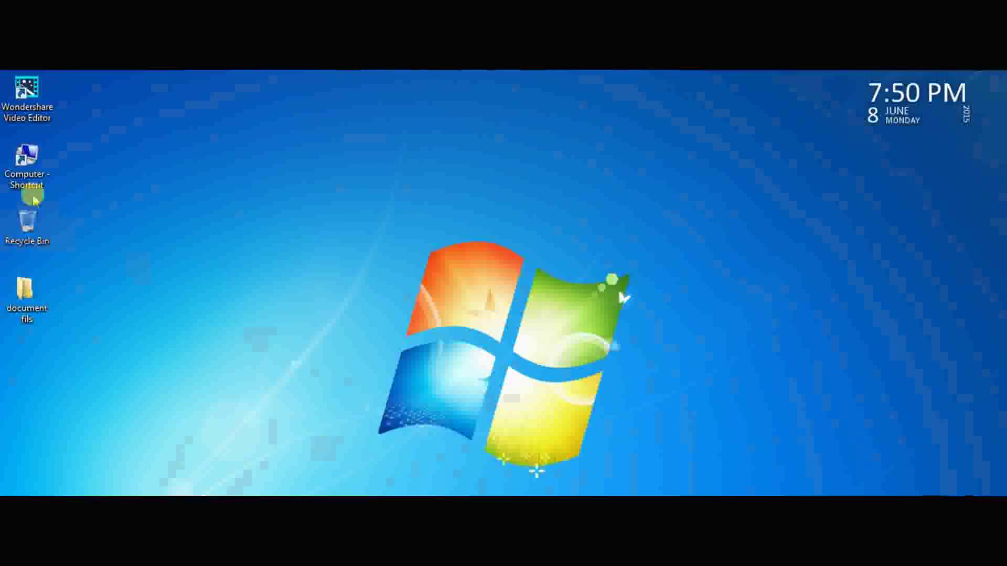
- Switch to Wondershare Video Editor, running it as administrator from its desktop shortcut, and enter Full Feature Mode
click(6, 108)
right_click(6, 107)
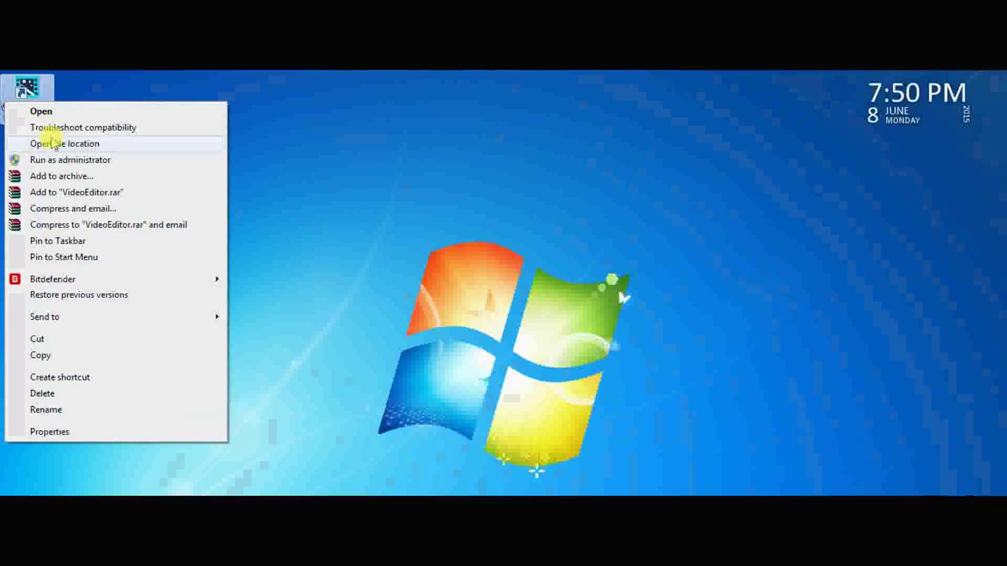
click(42, 160)
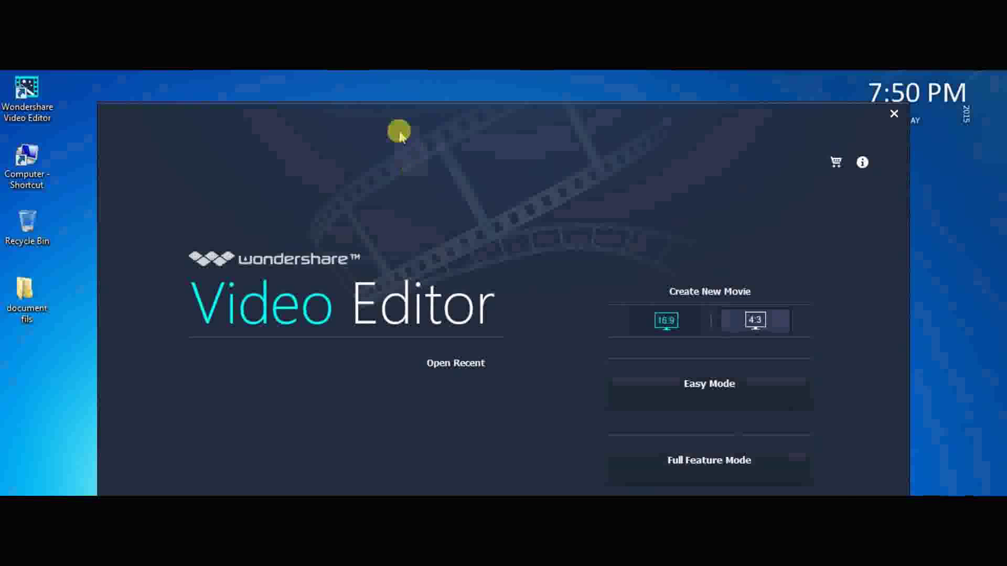
drag(358, 121, 300, 93)
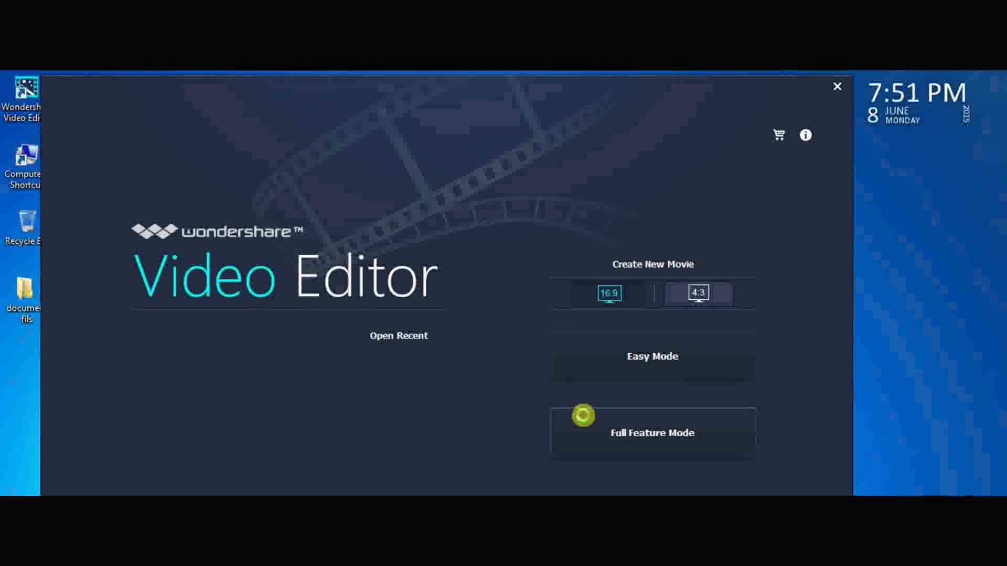
click(583, 415)
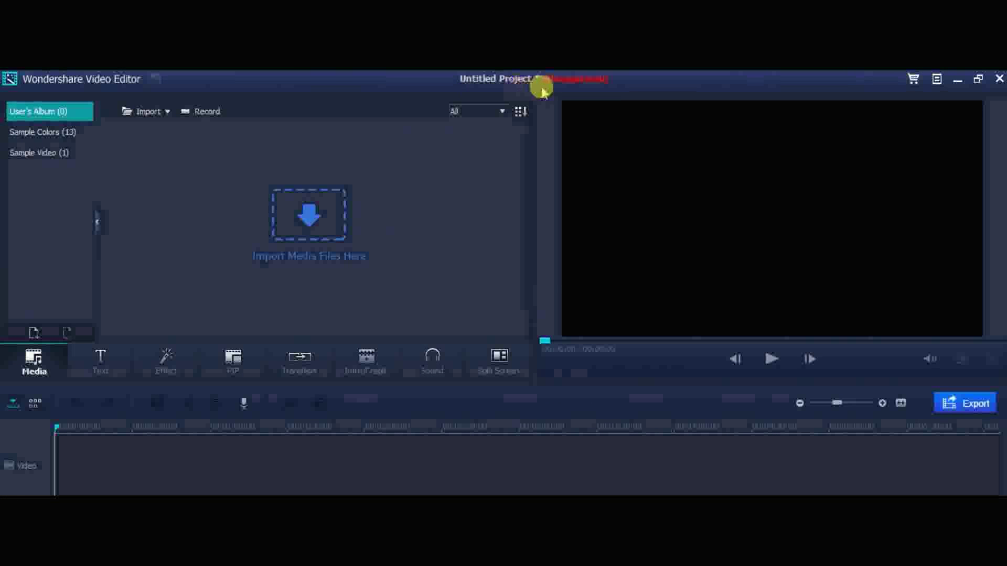
- Check the editor's registration notice, then dismiss it and close the program
click(586, 81)
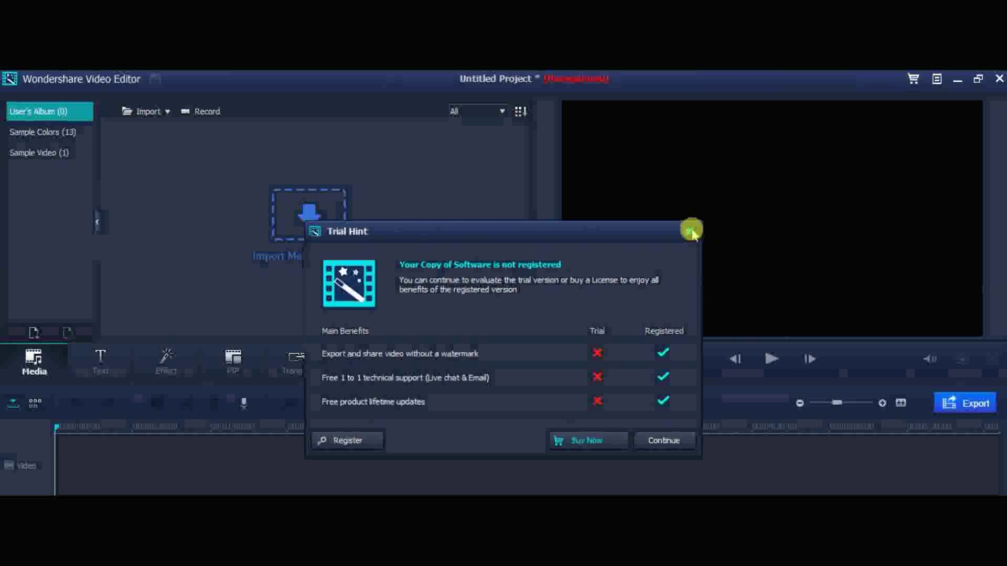
click(689, 230)
click(998, 79)
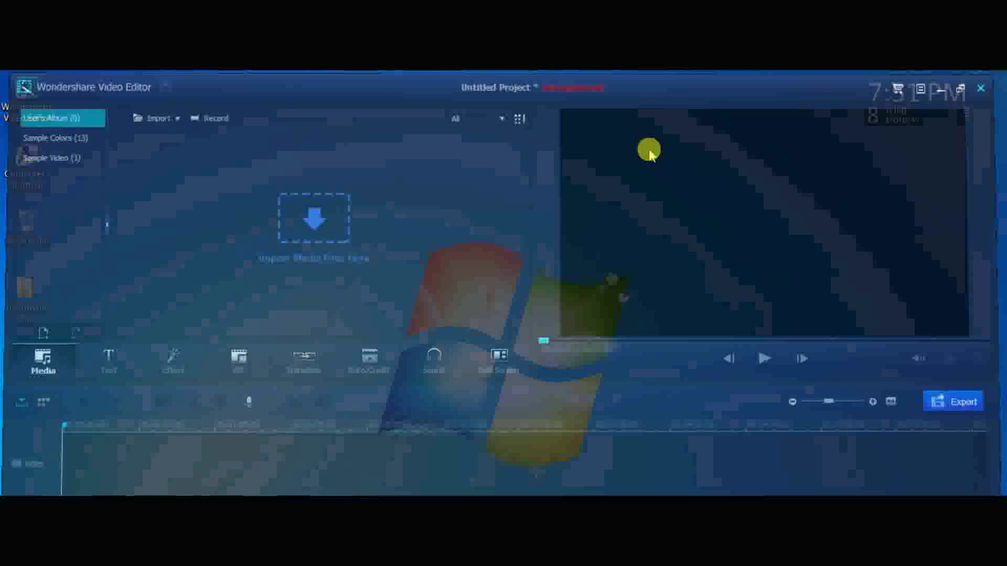
- Open the file location of the Wondershare Video Editor shortcut and move the folder window up to the screen's upper edge
right_click(28, 107)
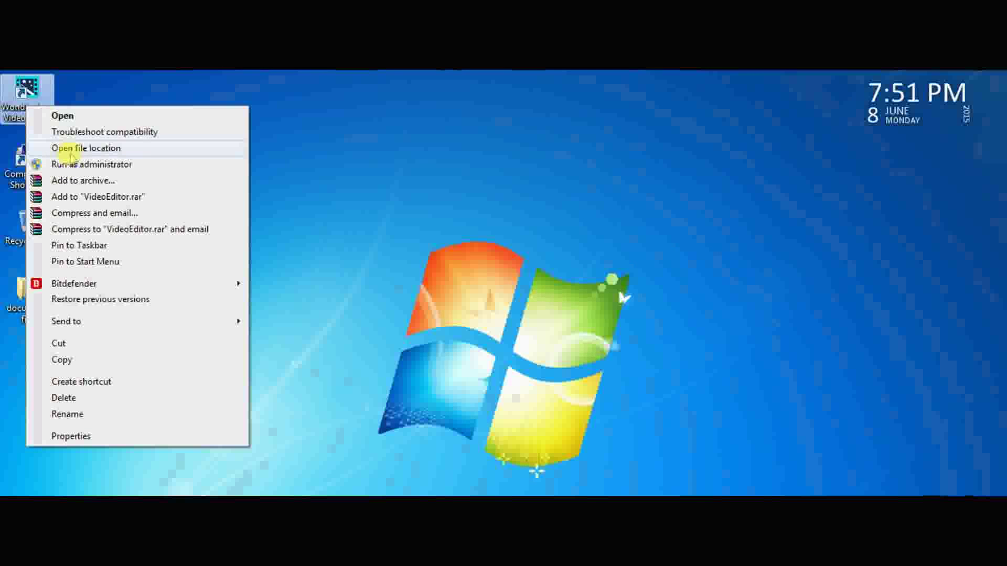
click(57, 149)
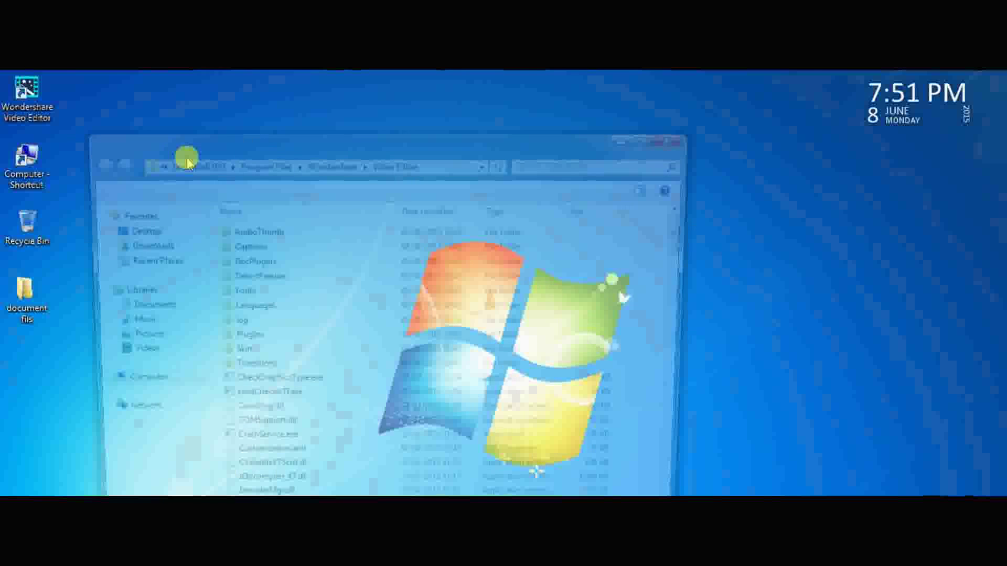
drag(253, 139, 220, 79)
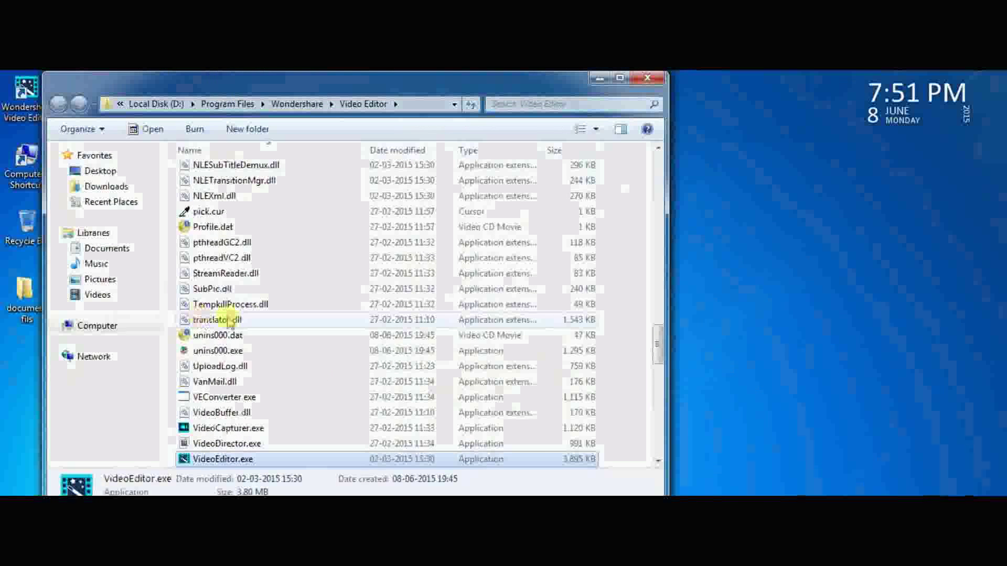
- Bring the Notepad note back up to review the software download lines and minimize it again
click(611, 400)
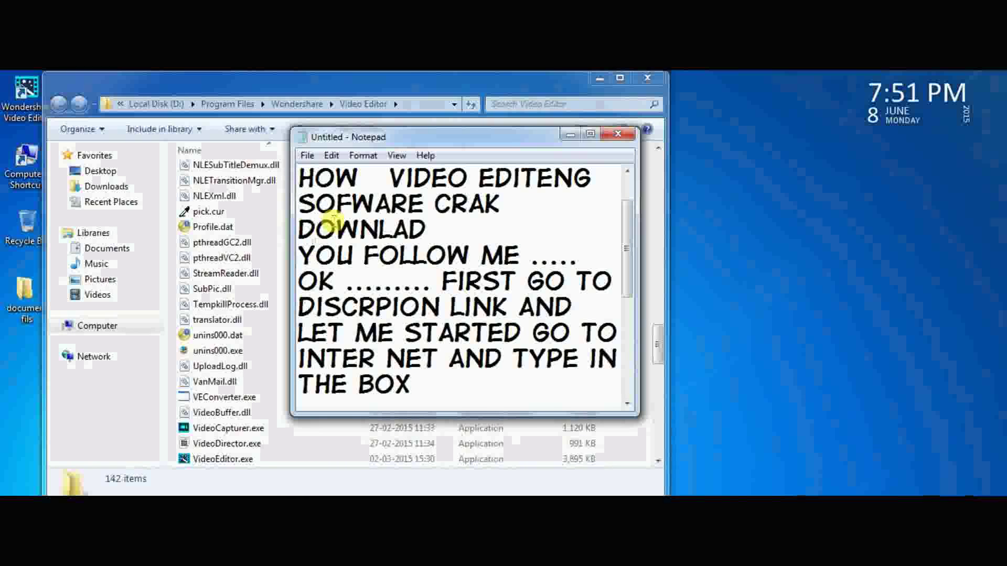
drag(327, 198, 515, 219)
click(499, 216)
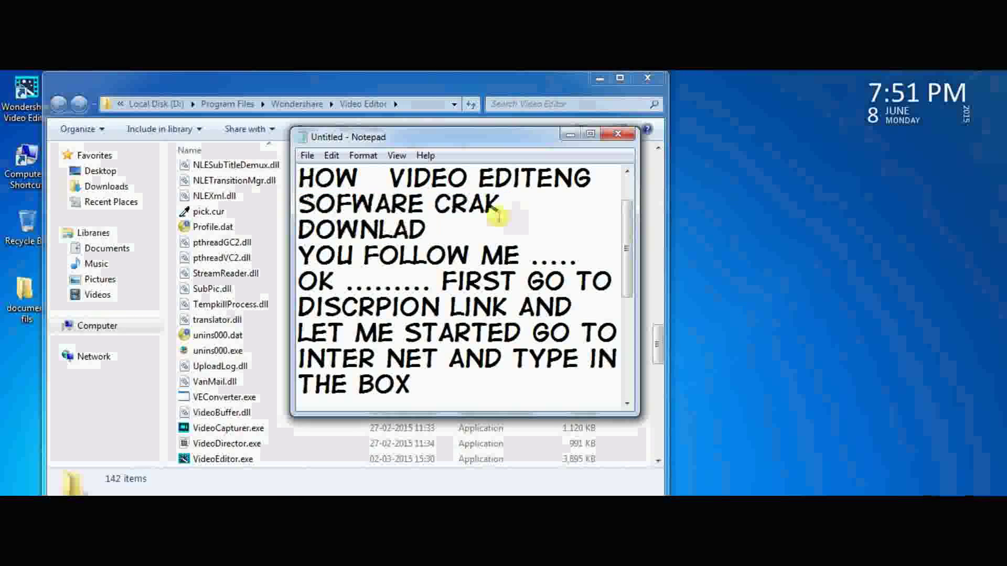
click(568, 135)
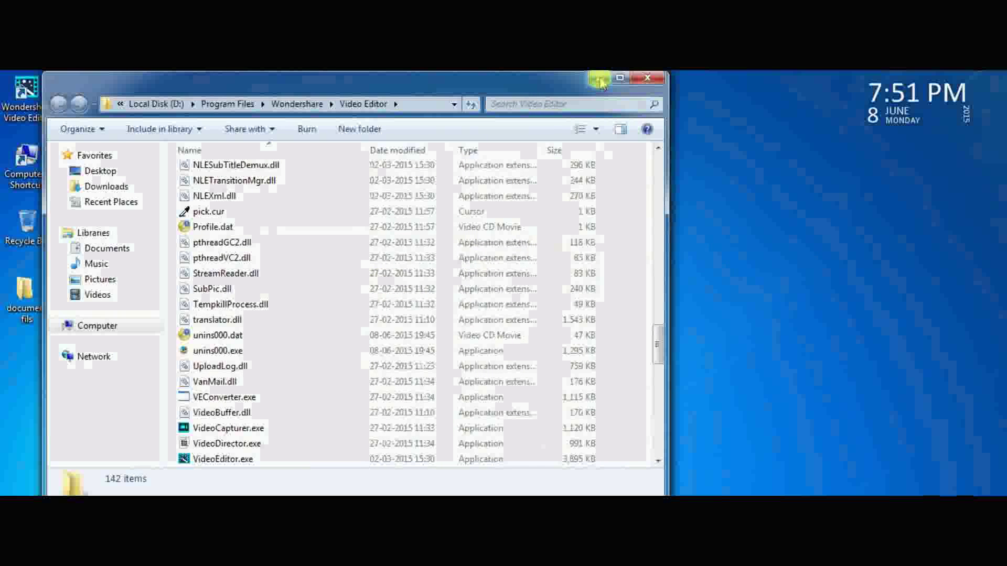
- Copy VideoEditor.exe and ws_log.dll from the "actvate key" folder, then minimize that folder window
click(599, 80)
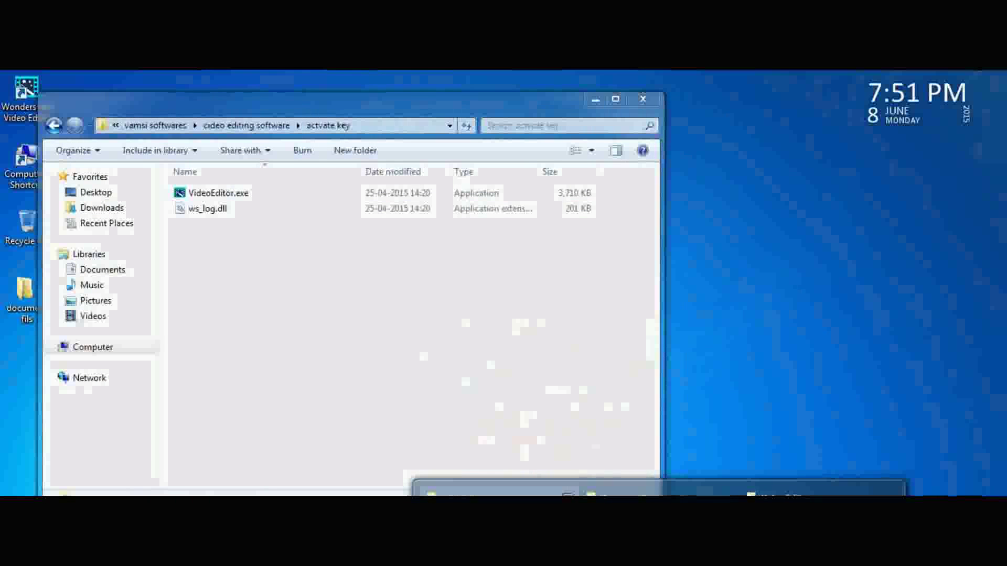
drag(352, 321, 312, 198)
click(278, 262)
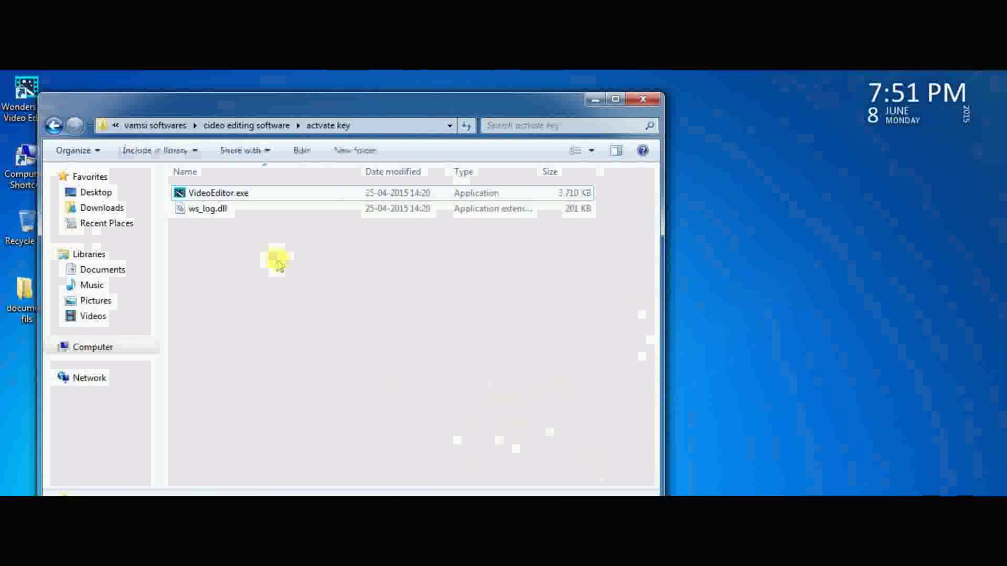
right_click(272, 255)
click(304, 312)
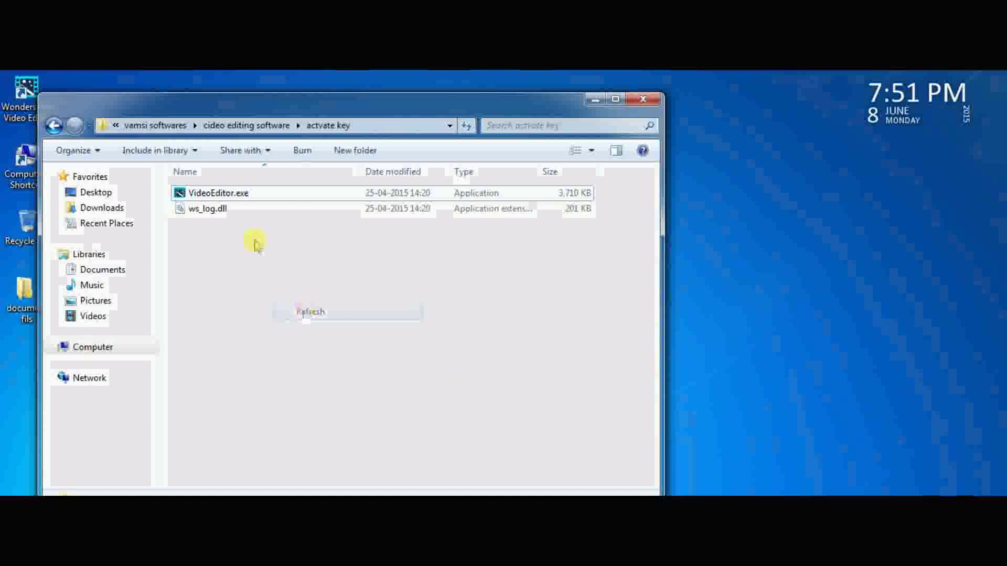
click(225, 195)
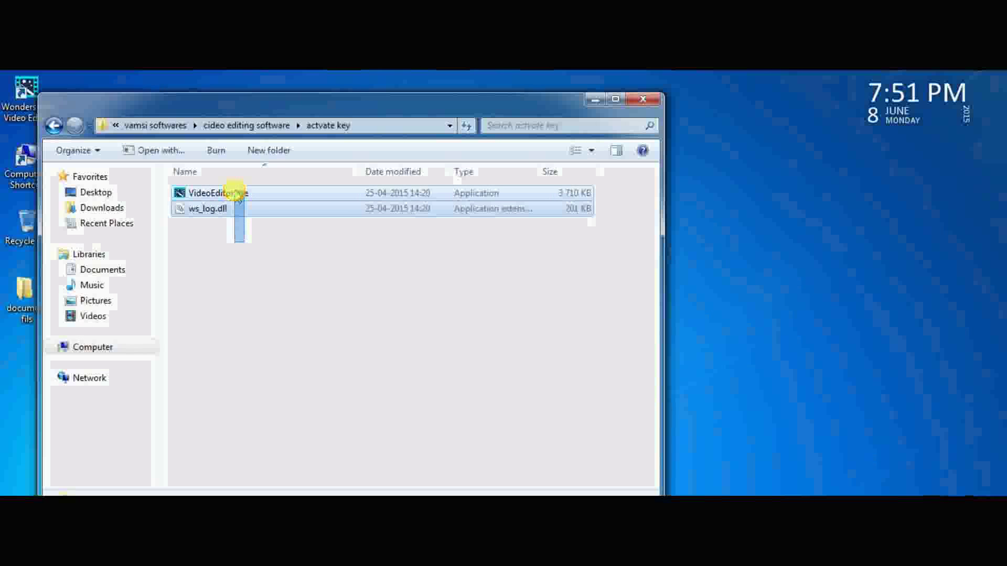
right_click(236, 195)
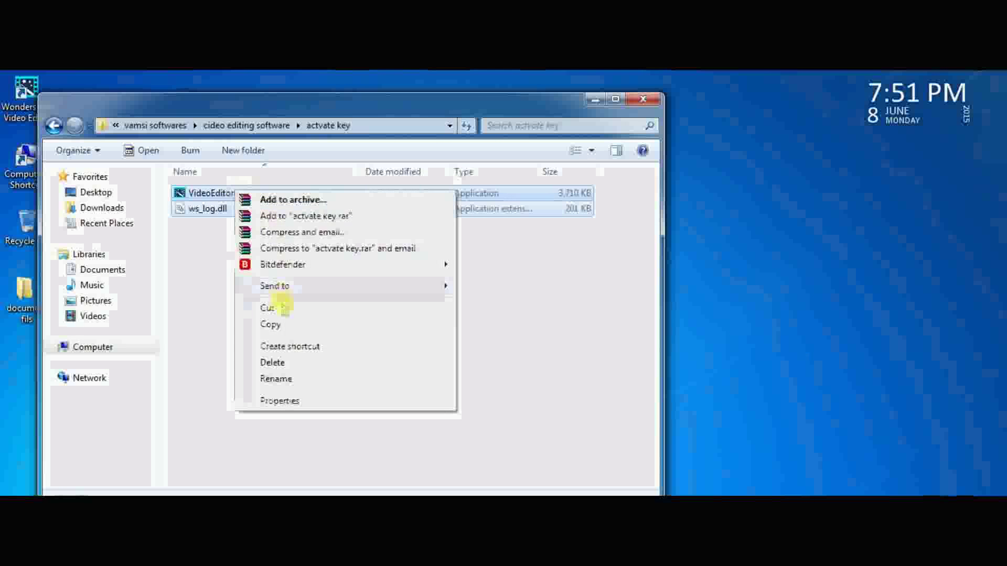
click(278, 328)
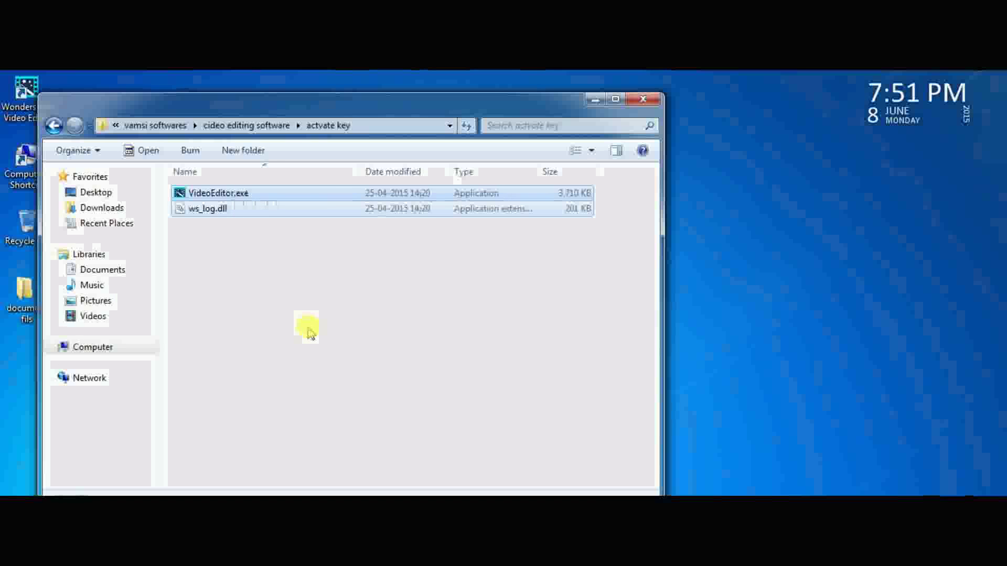
click(590, 99)
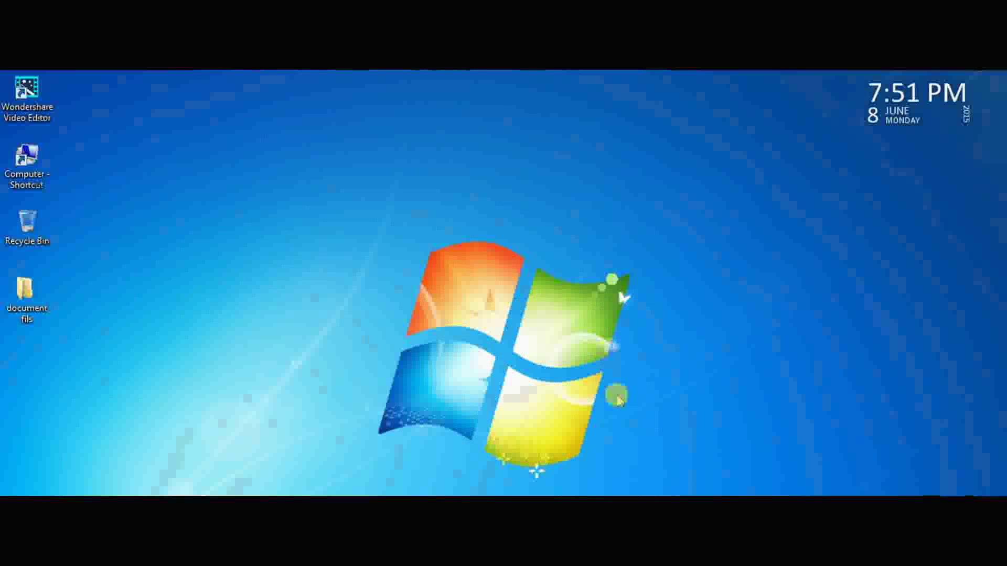
- Bring the installed Video Editor folder back up and paste the copied VideoEditor.exe and ws_log.dll files into it
mouse_move(734, 493)
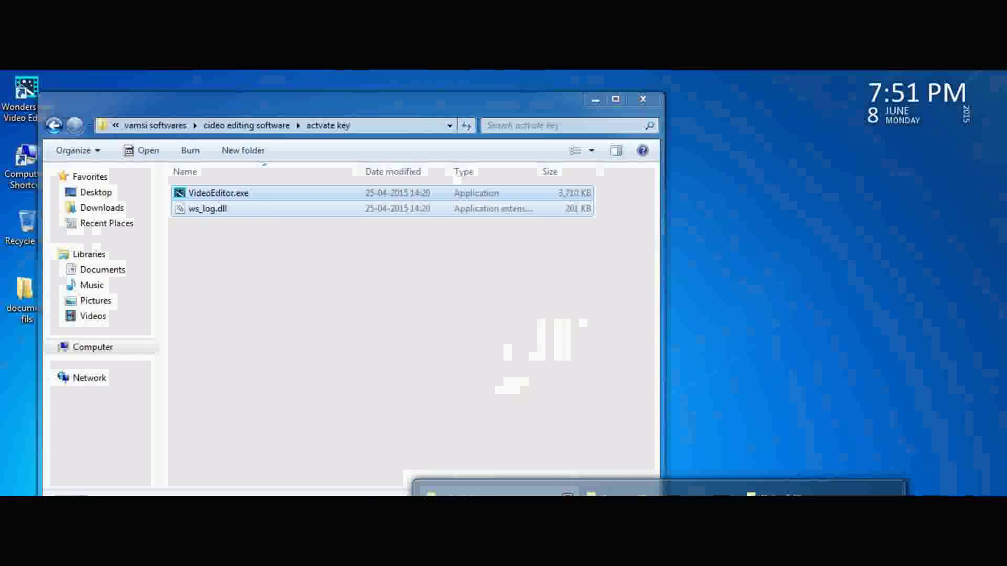
click(760, 493)
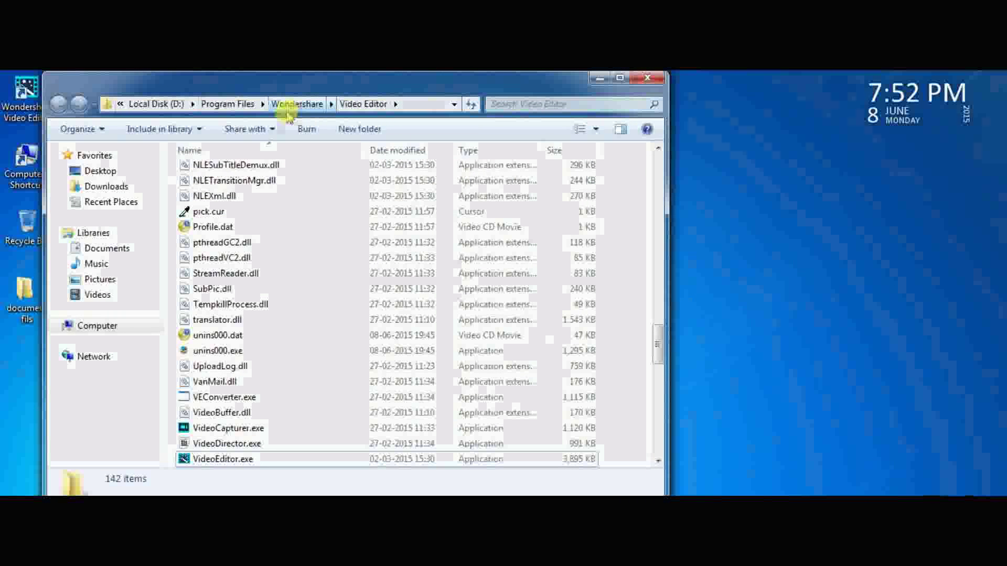
scroll(640, 281, down, 5)
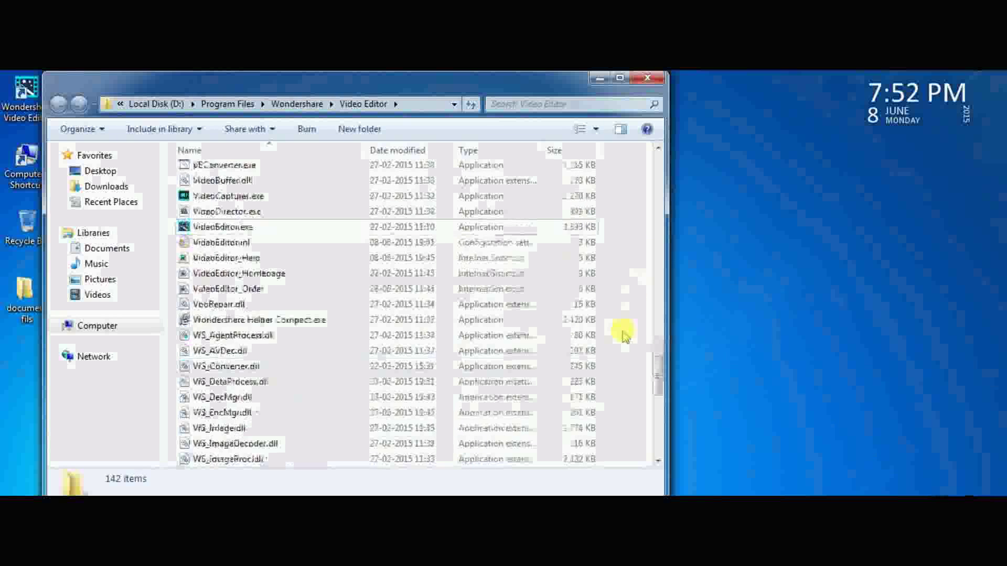
right_click(622, 332)
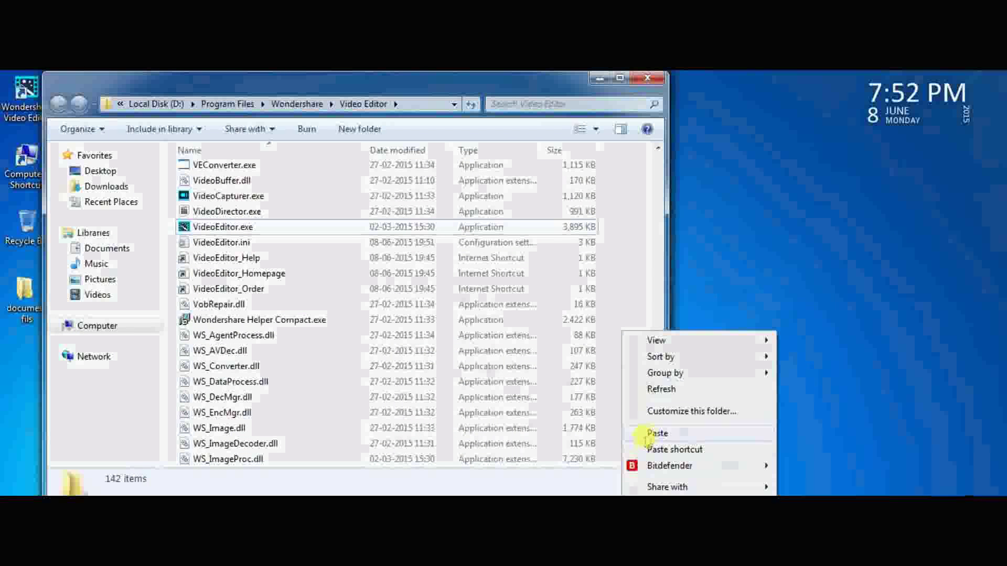
click(656, 433)
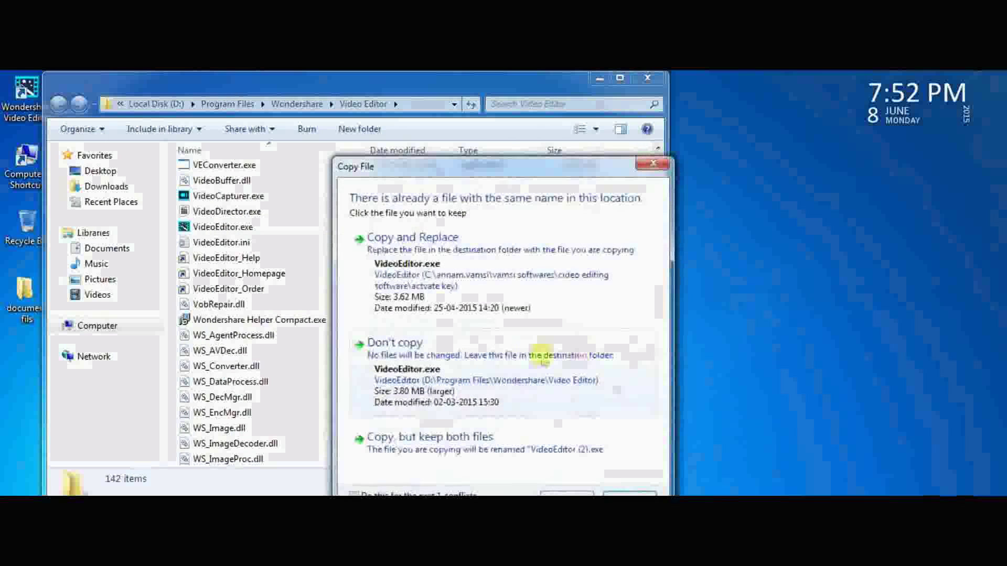
- Replace the existing VideoEditor.exe and ws_log.dll with the copied versions, then close the Video Editor folder window
drag(436, 177, 327, 114)
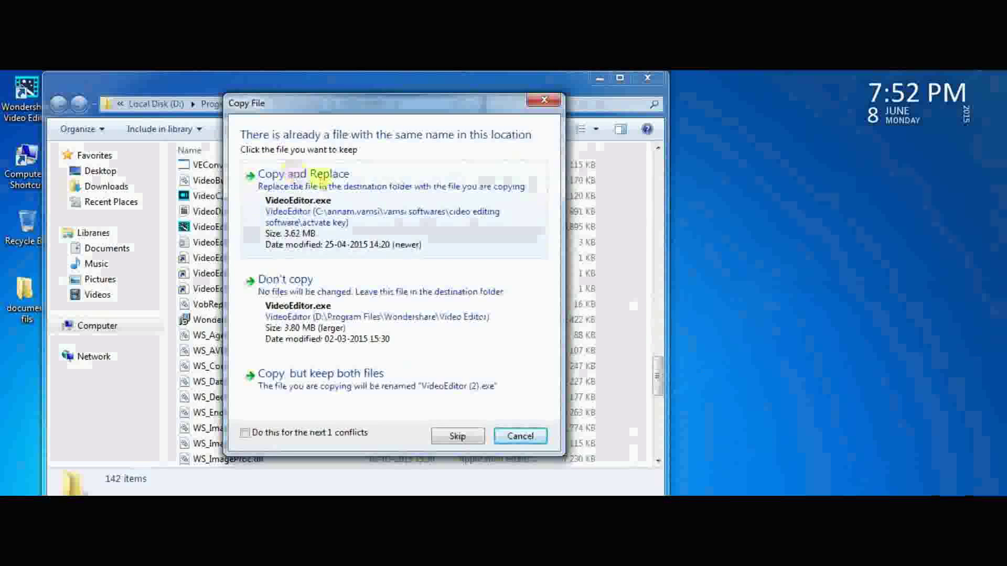
click(322, 186)
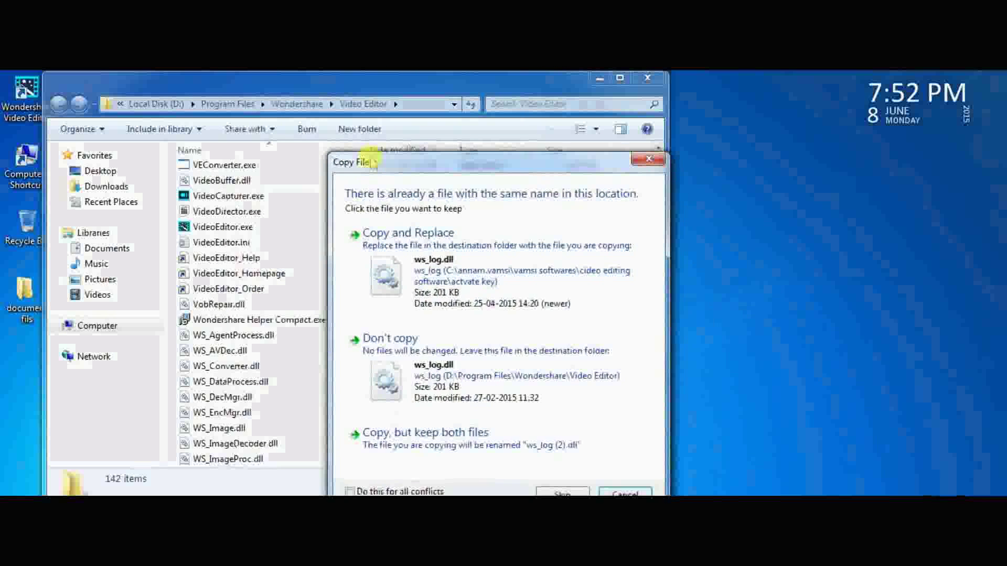
drag(355, 160, 215, 125)
click(292, 224)
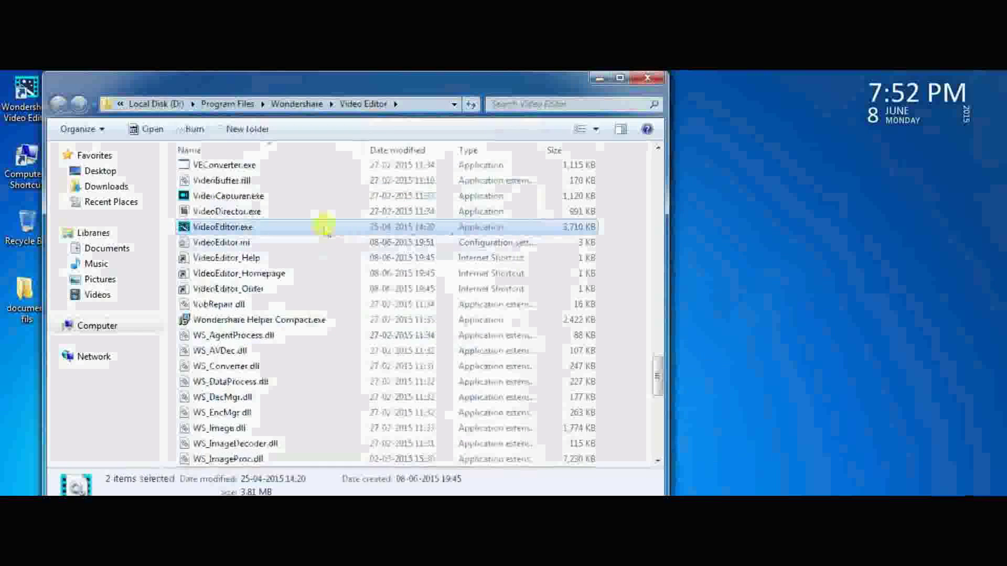
click(622, 257)
click(643, 80)
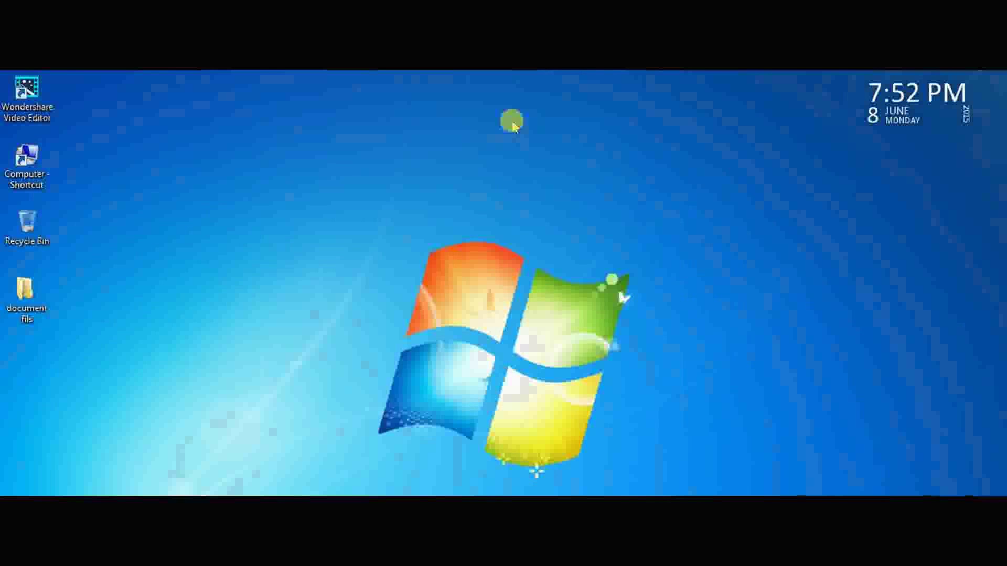
- Refresh the desktop
mouse_move(576, 493)
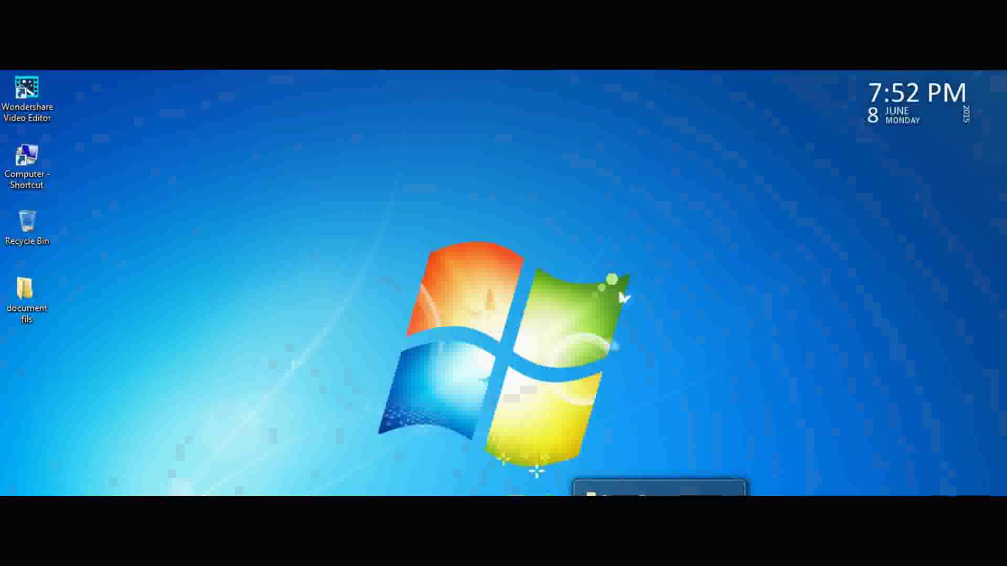
right_click(528, 342)
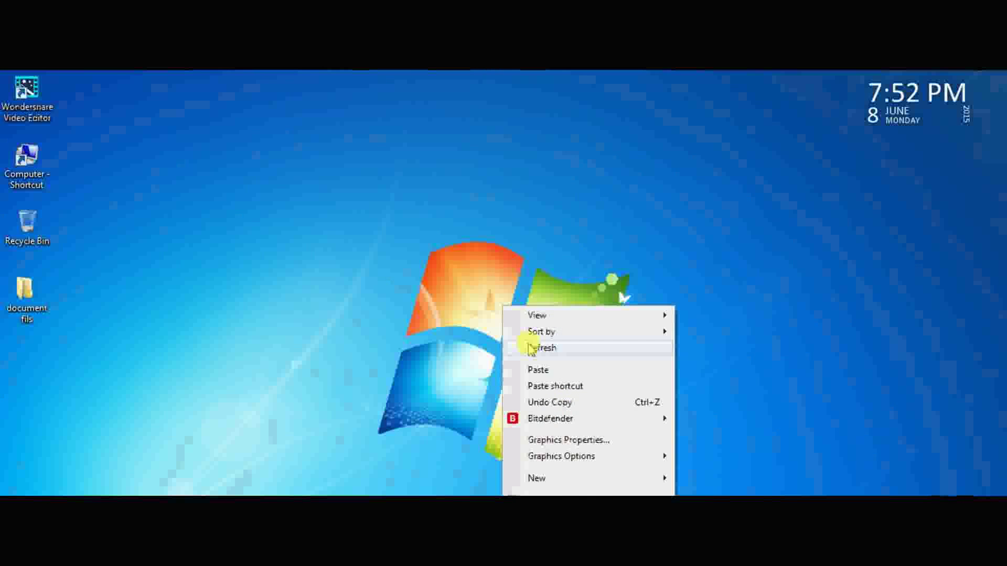
click(530, 344)
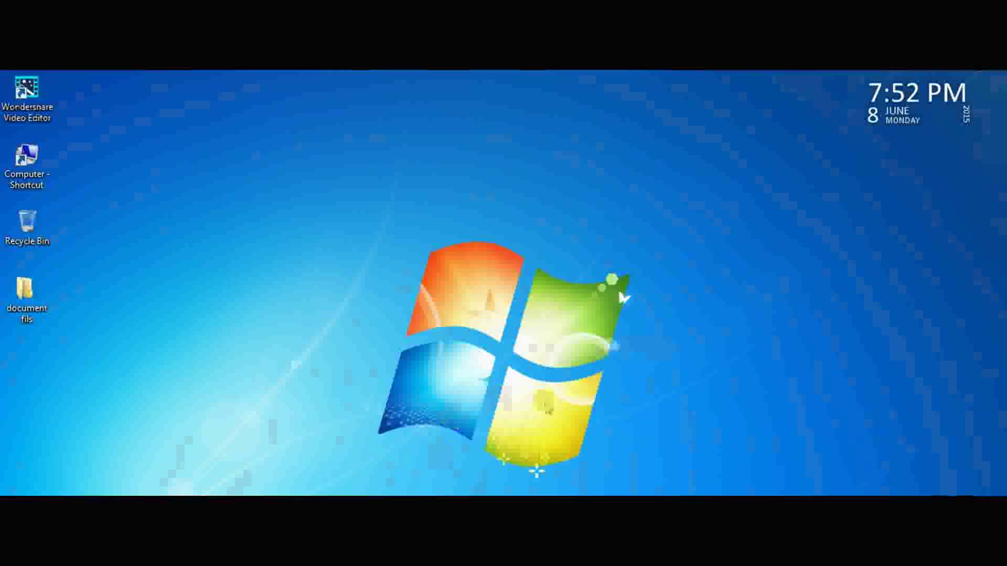
- Launch Wondershare Video Editor from the desktop, check its main editing window, and leave it minimized
double_click(15, 118)
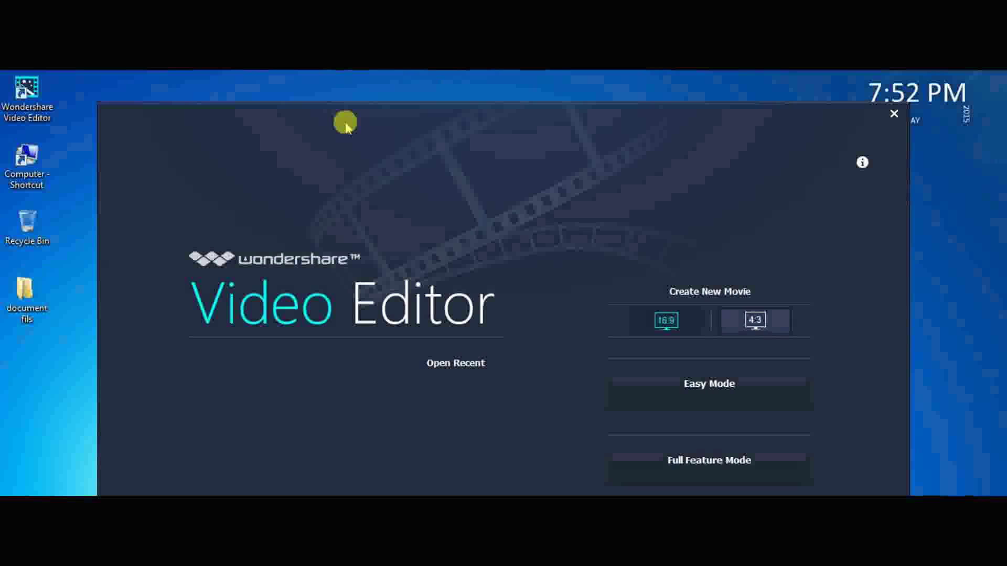
drag(346, 126, 285, 95)
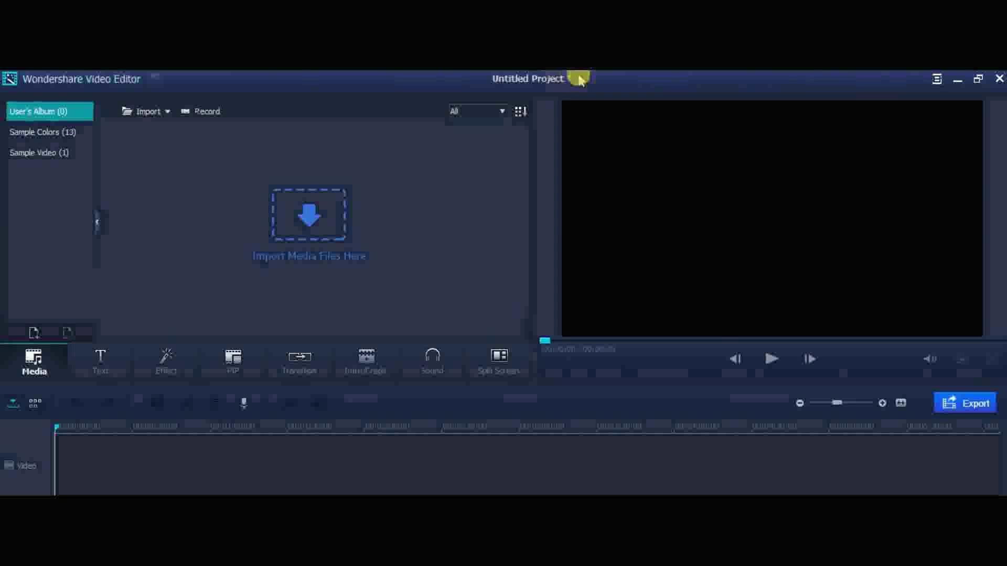
click(960, 79)
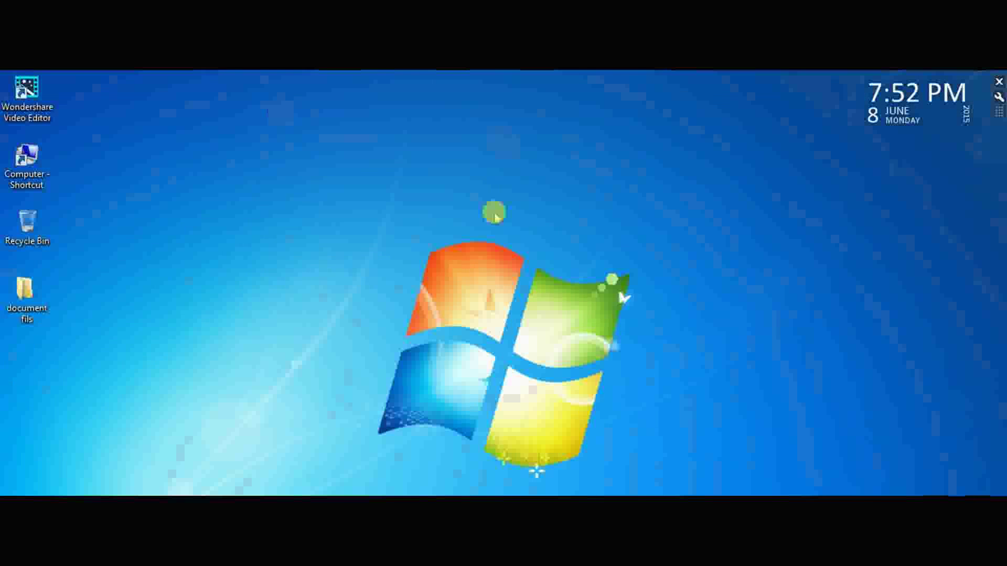
click(588, 501)
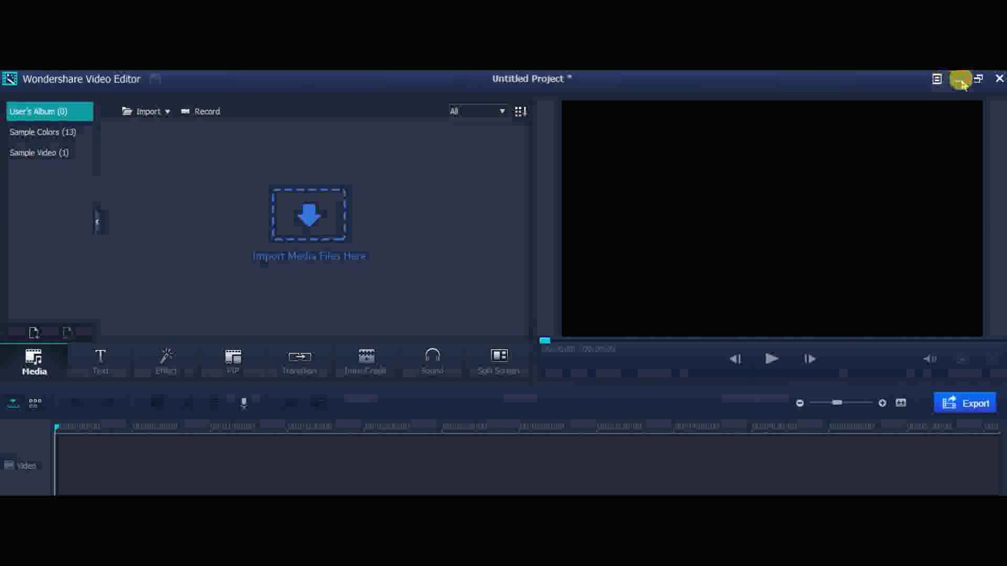
click(961, 82)
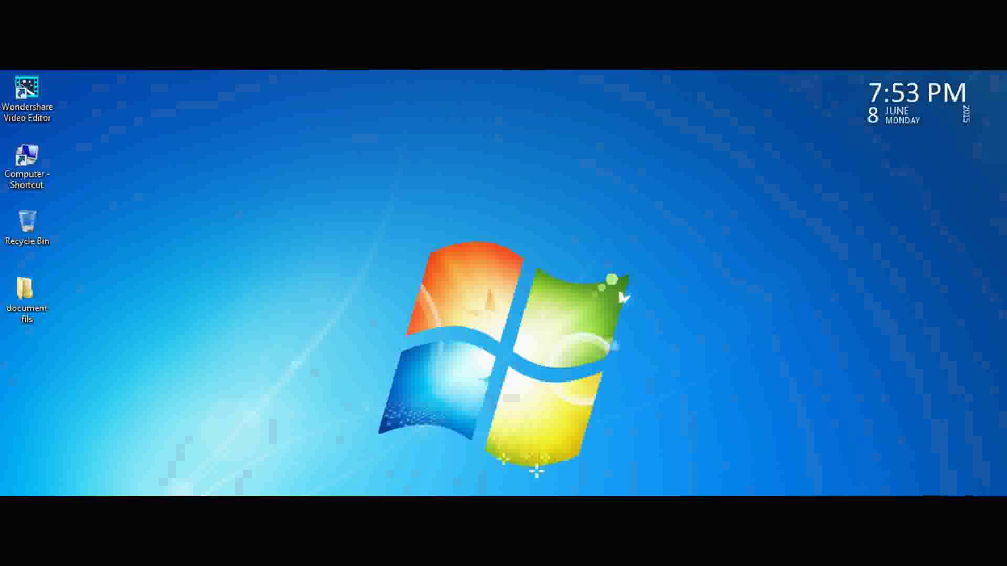
- Bring the Notepad note back up and highlight the lines "SO DOWNLAD THE VIDEOS AND SUBSCRIBE"
drag(306, 276, 621, 338)
click(344, 358)
scroll(370, 358, down, 1)
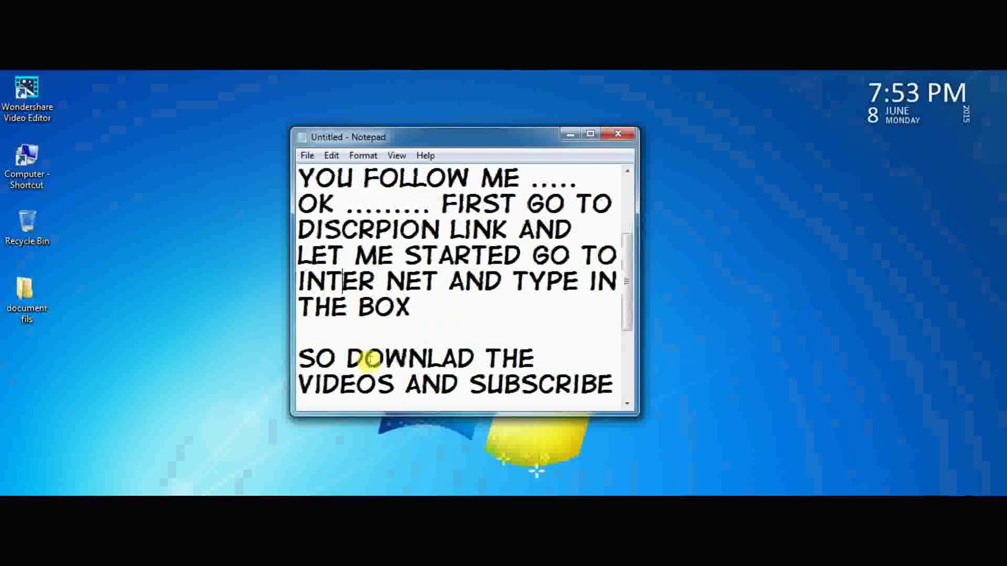
drag(301, 358, 606, 386)
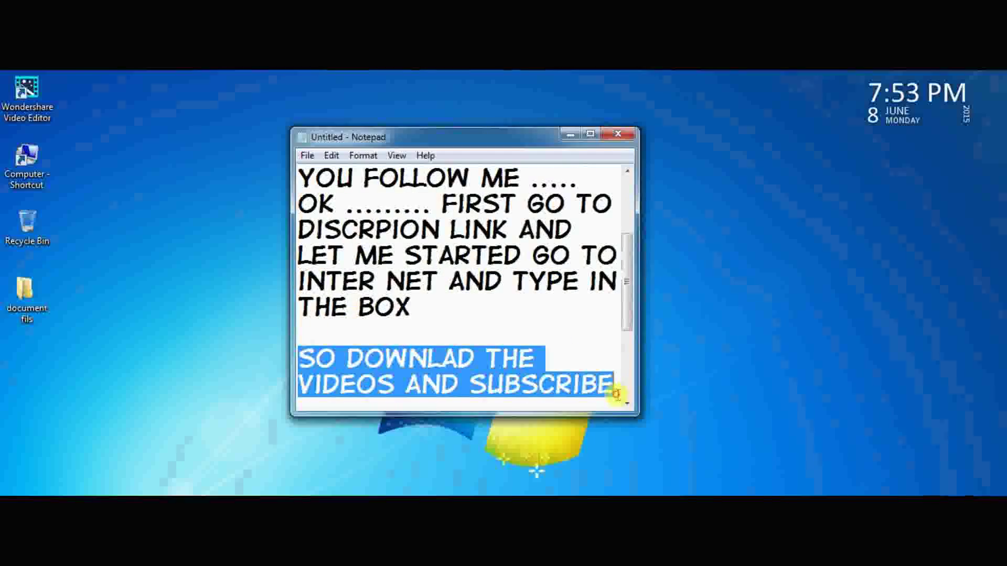